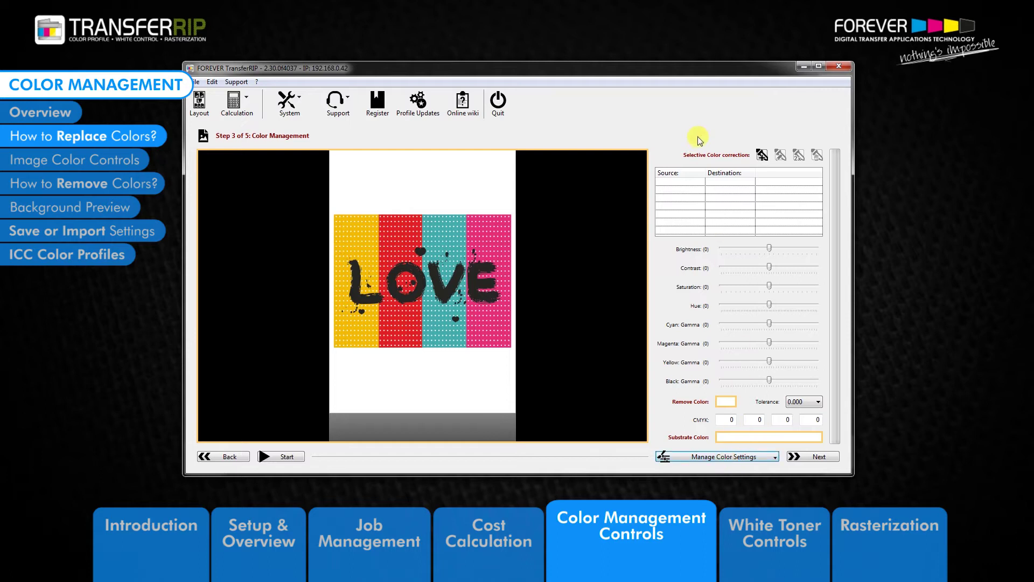
- Start a new Selective Color correction with red C0 M100 Y100 K0 as the source
click(762, 154)
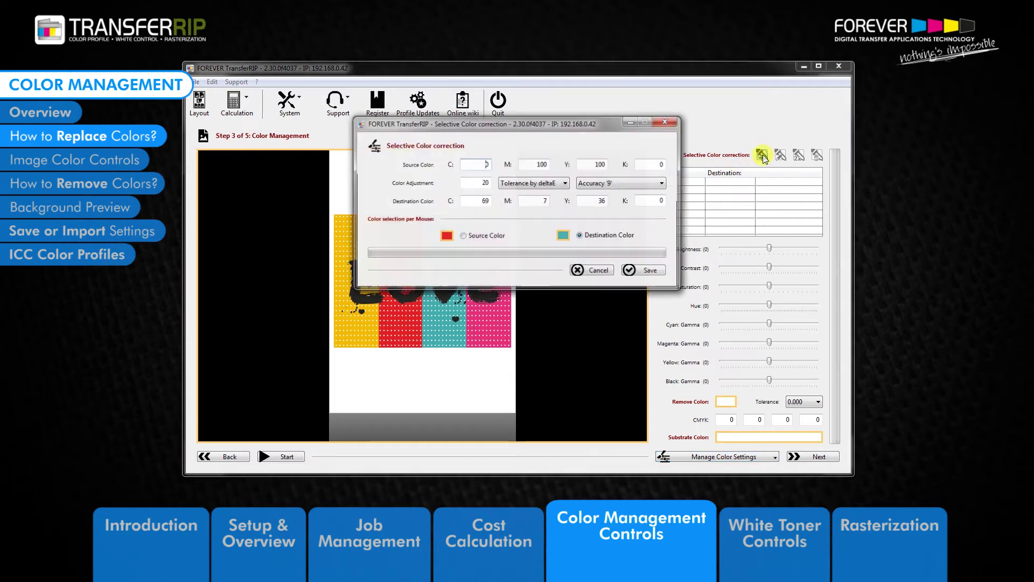
mouse_move(591, 128)
mouse_down()
mouse_move(833, 191)
mouse_move(816, 195)
mouse_up()
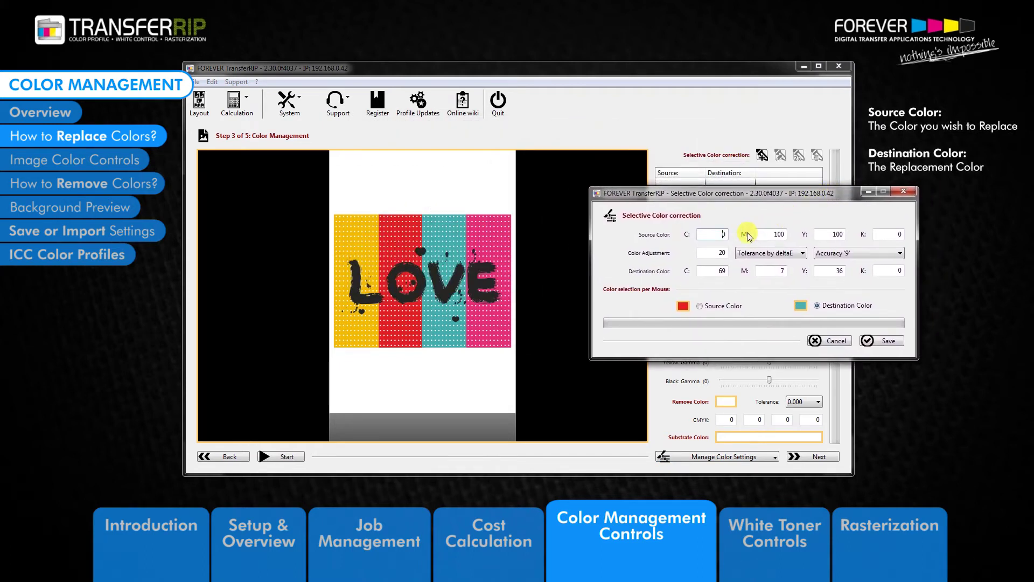
double_click(775, 234)
double_click(816, 235)
double_click(709, 271)
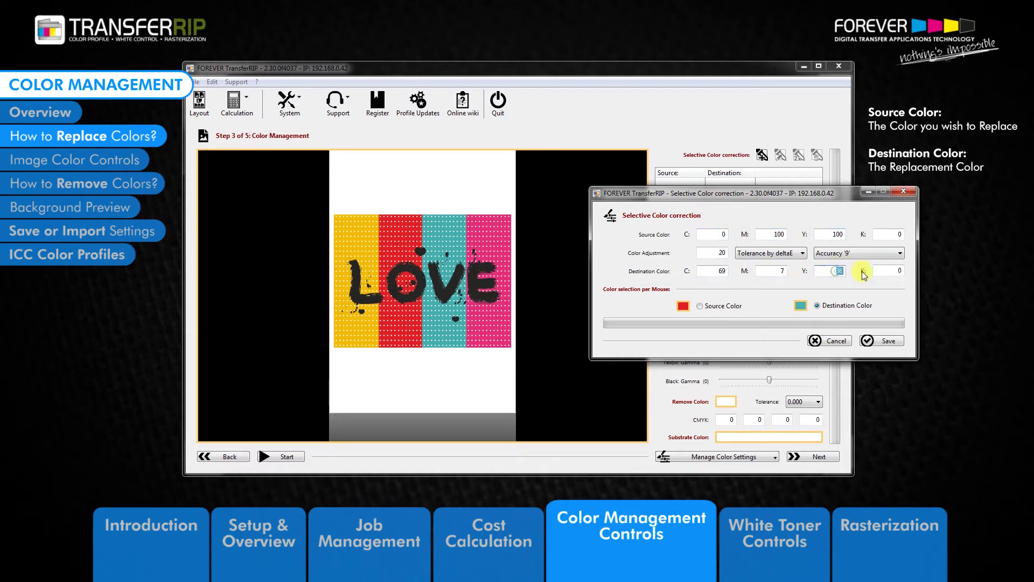
click(702, 274)
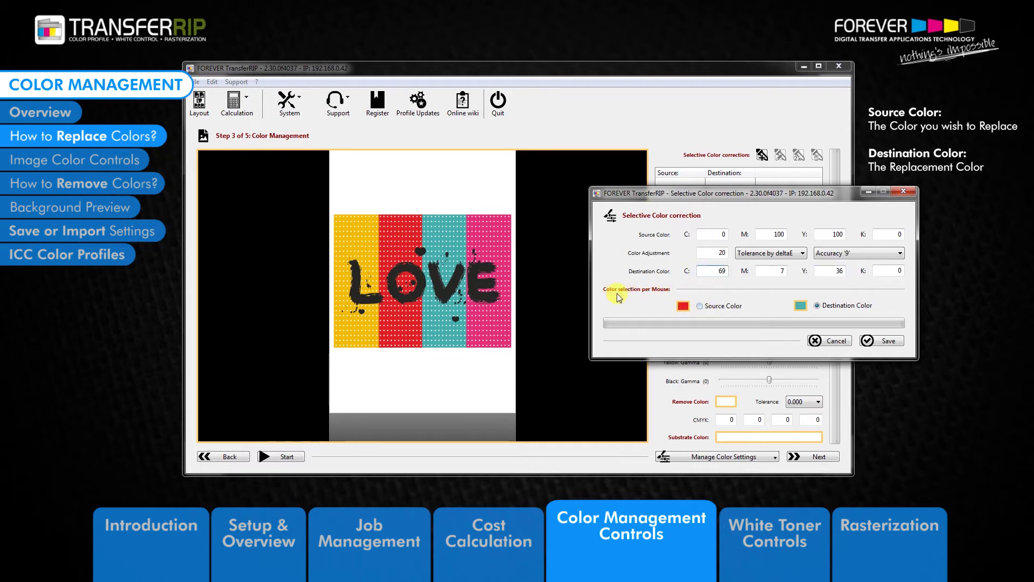
click(700, 306)
double_click(719, 235)
double_click(766, 235)
- Set the destination colour to purple C50 M50 Y20 K0
double_click(705, 271)
text(0)
key(Tab)
text(50)
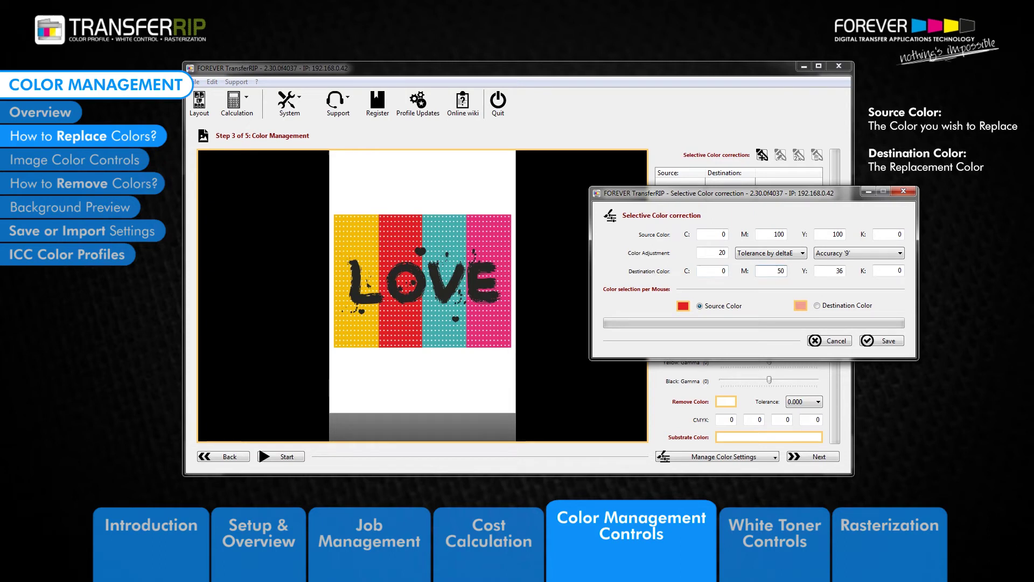
key(Tab)
text(20)
key(Tab)
double_click(719, 271)
text(50)
- Save the red-to-purple correction and check its entry in the correction list
click(889, 340)
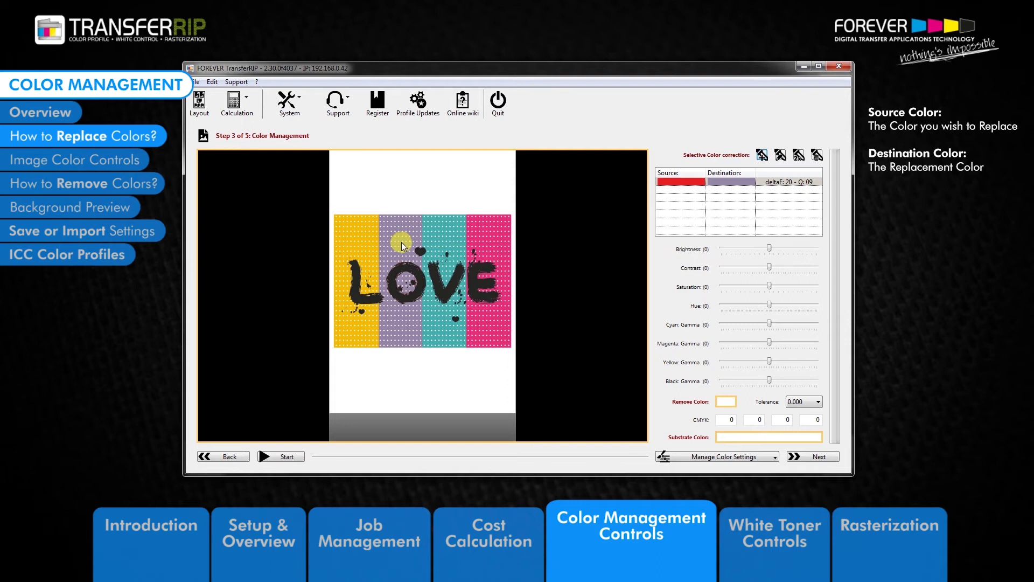
click(776, 183)
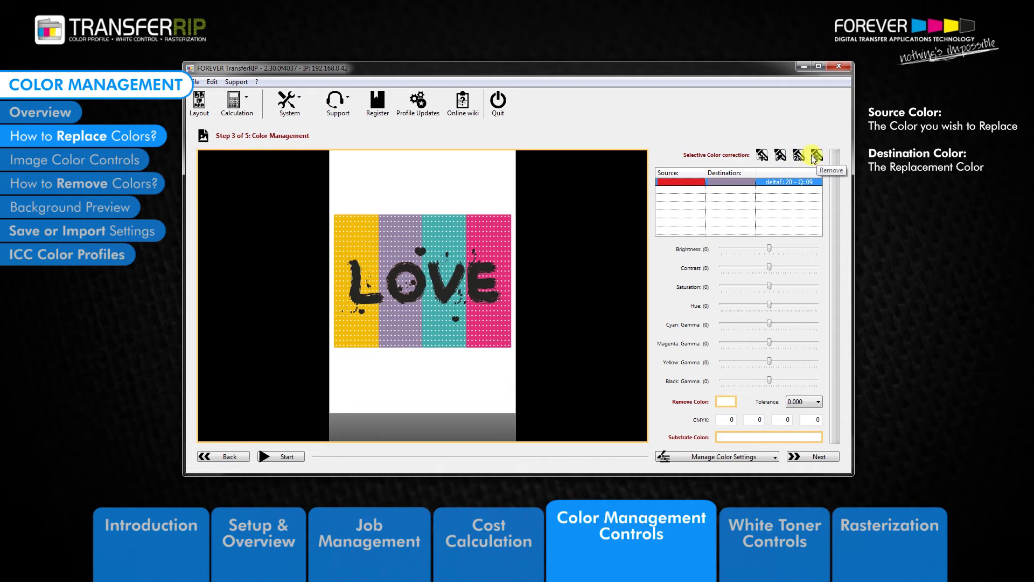
click(786, 199)
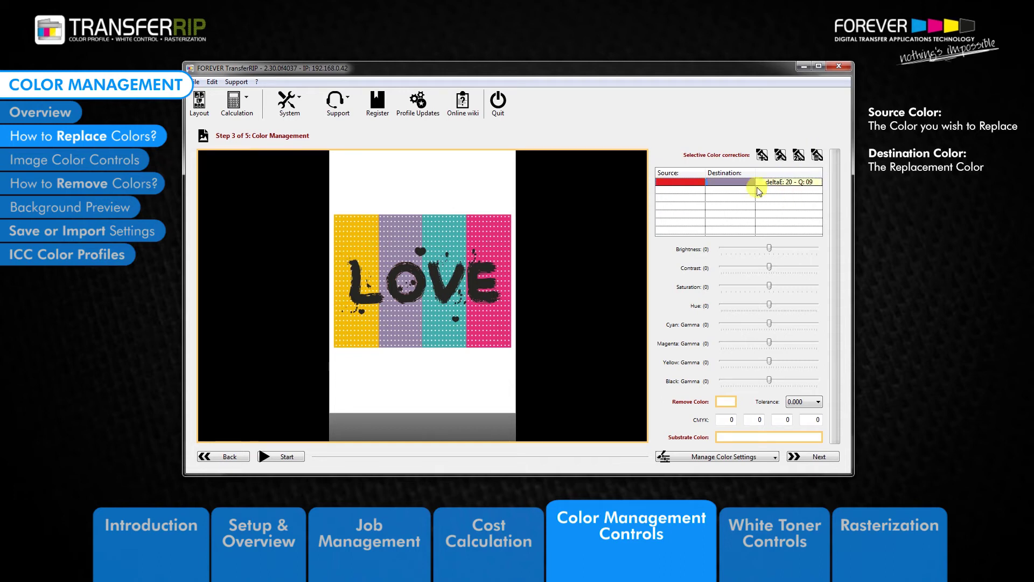
- Add a correction sampling the pink stripe as source and the yellow stripe as destination, then save
click(763, 155)
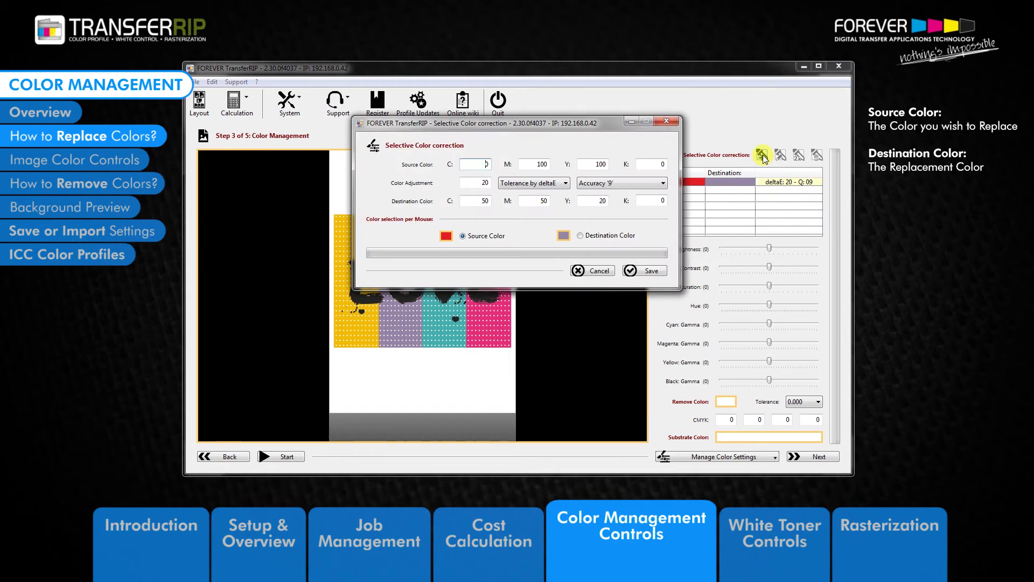
drag(588, 122, 830, 205)
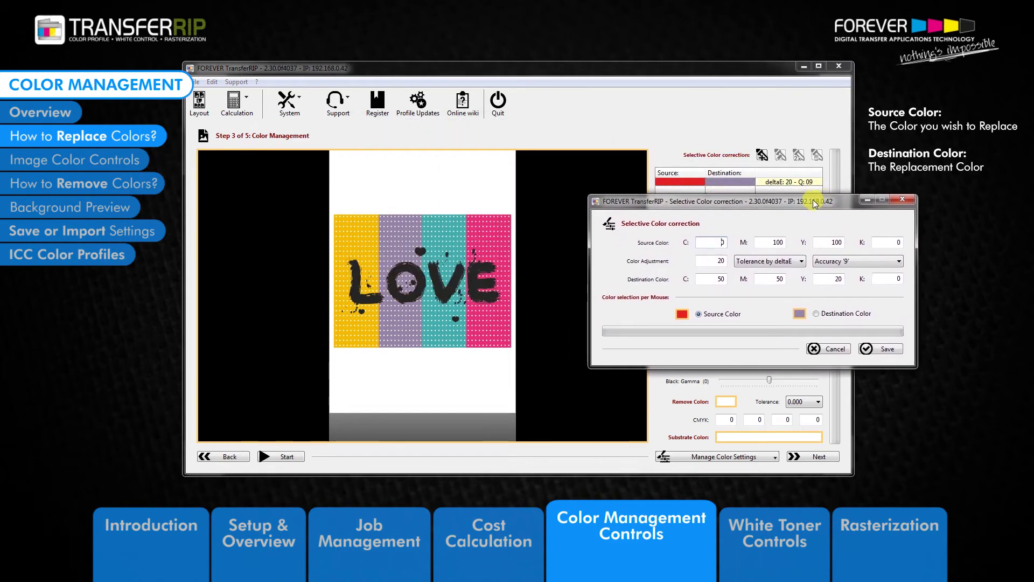
click(698, 313)
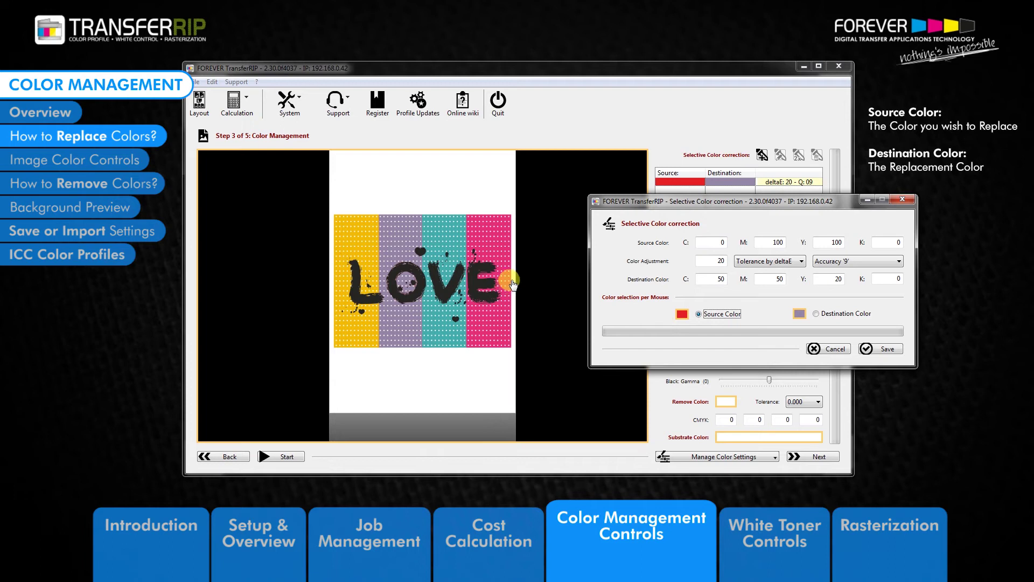
click(482, 238)
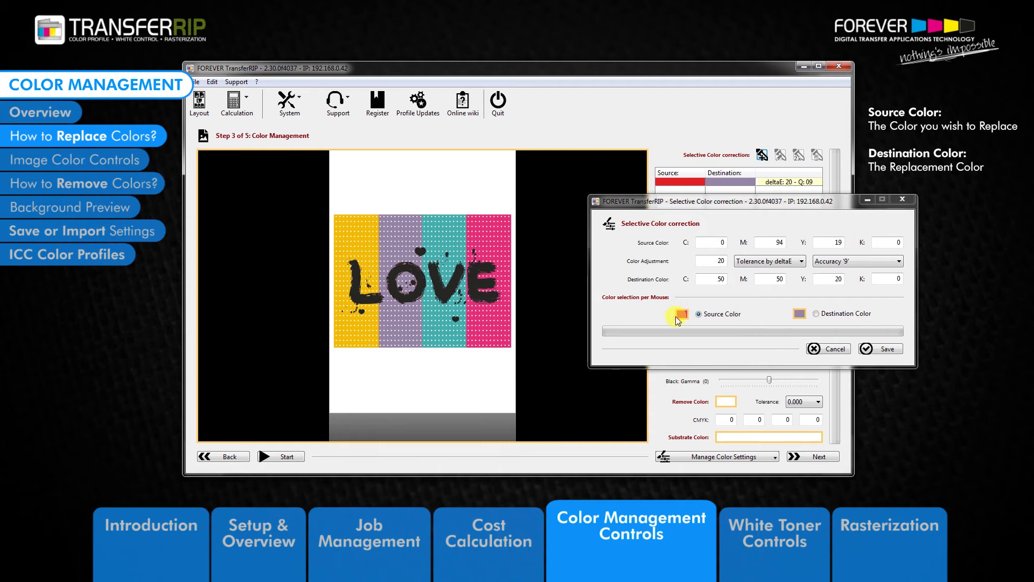
click(816, 314)
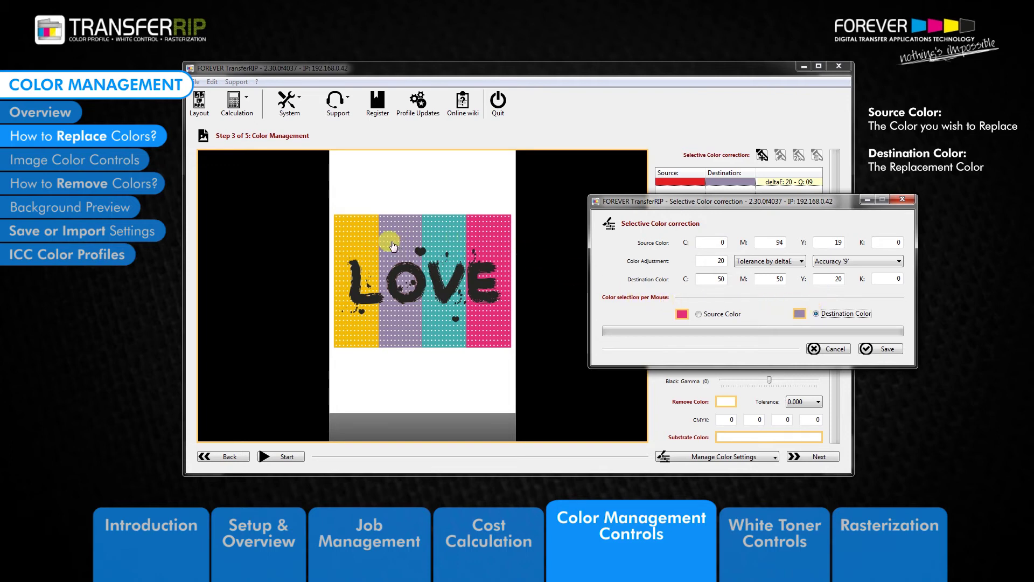
click(365, 249)
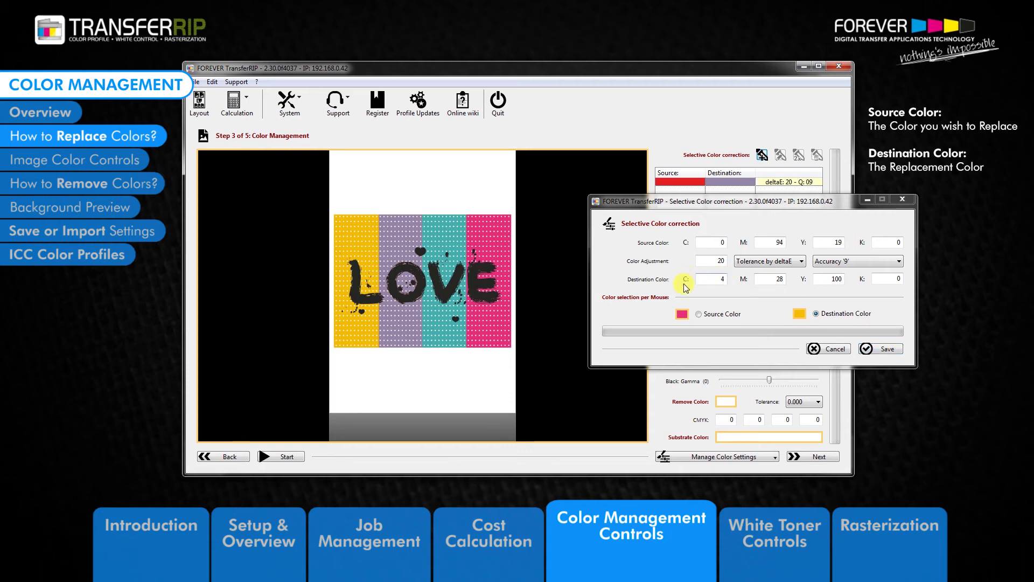
click(881, 349)
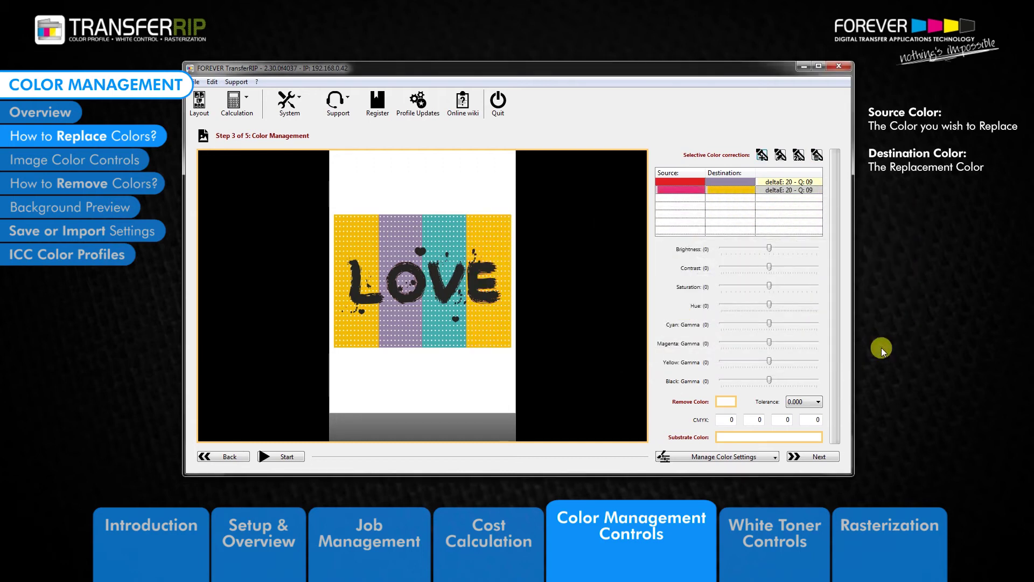
- Edit the pink correction to use the purple stripe as its destination and save it
click(739, 189)
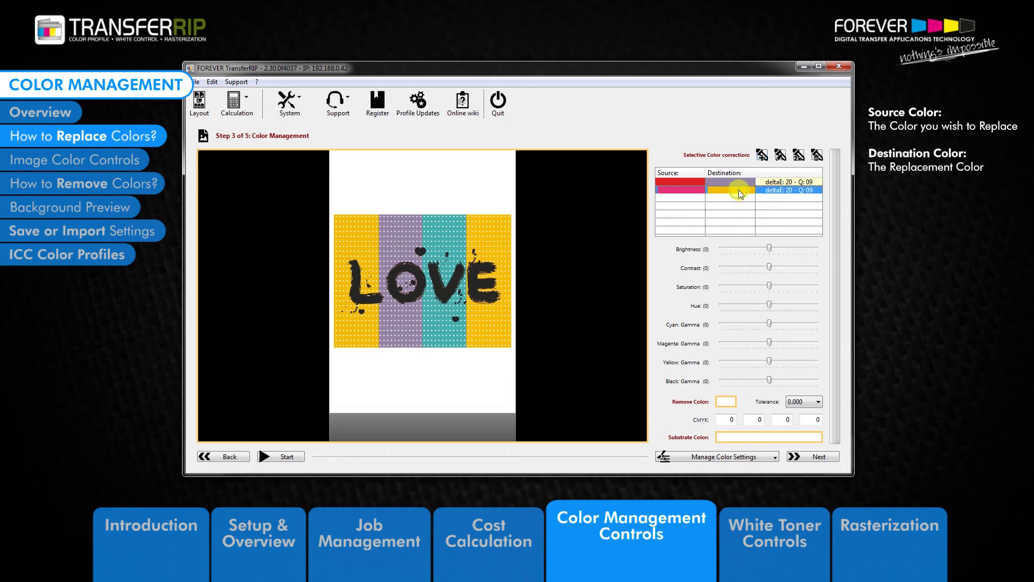
click(781, 156)
drag(564, 117, 800, 219)
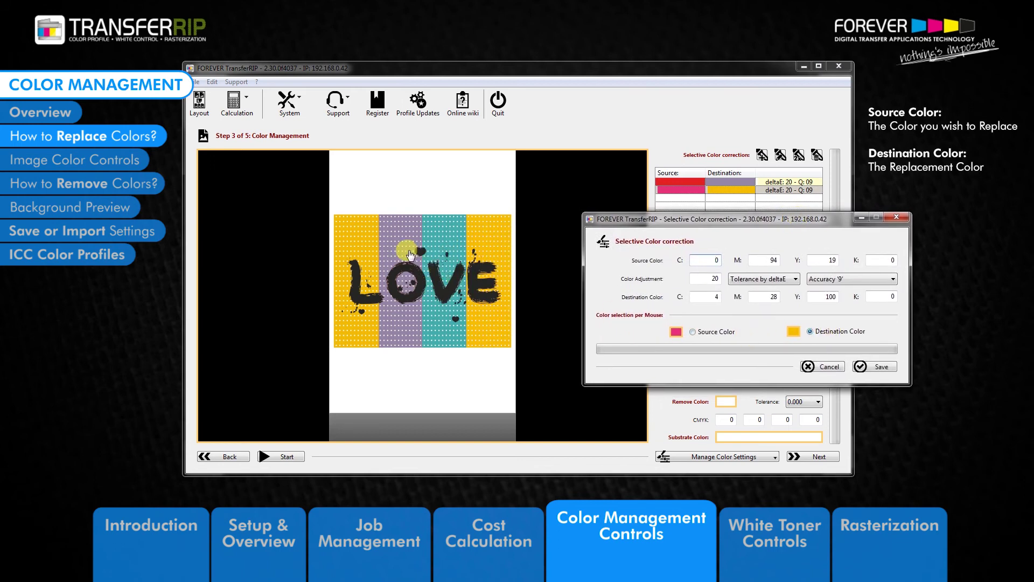
click(876, 367)
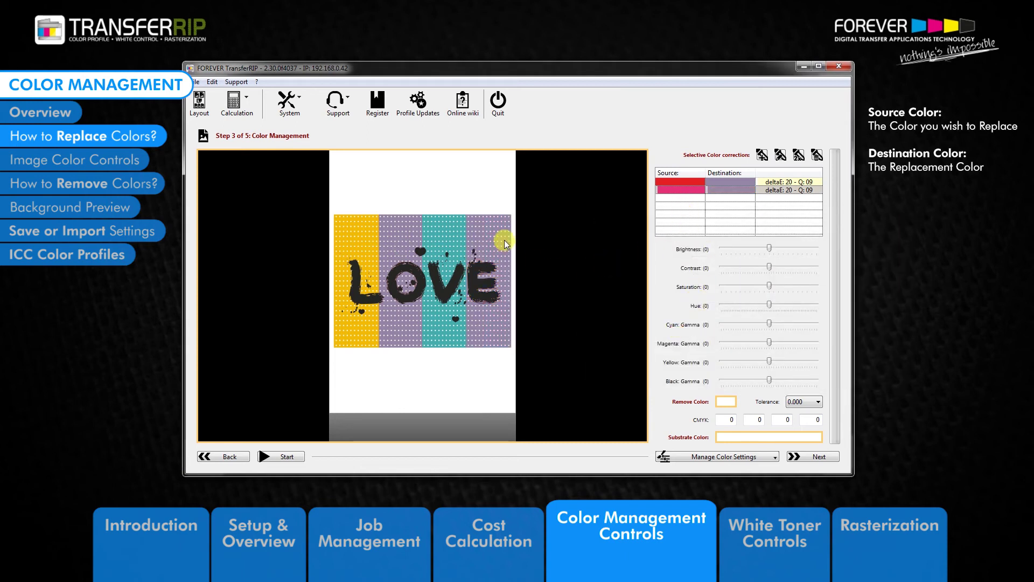
click(746, 196)
click(752, 190)
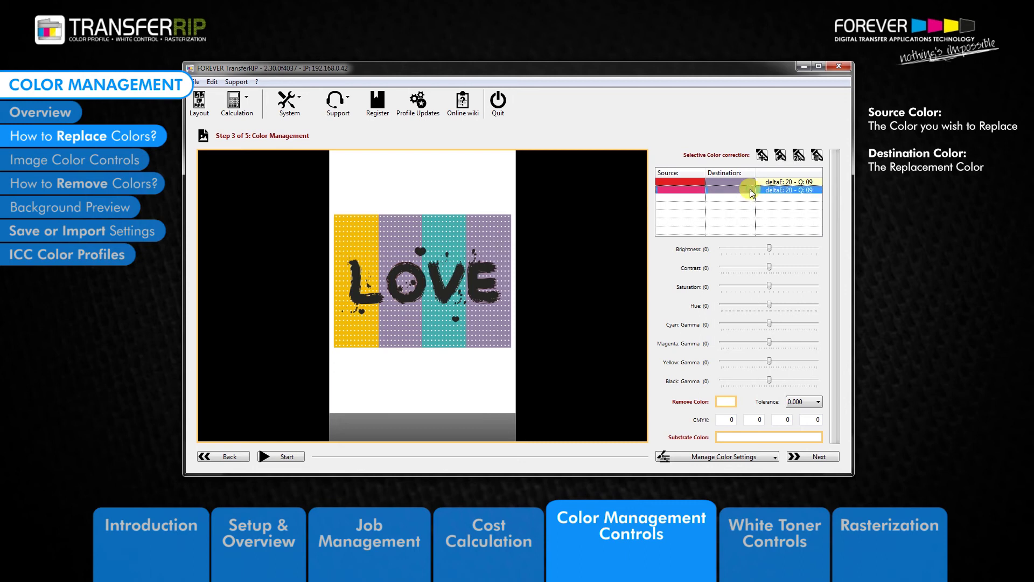
- Duplicate the pink correction, sample the teal stripe as source and yellow as destination, and save
click(799, 156)
click(798, 156)
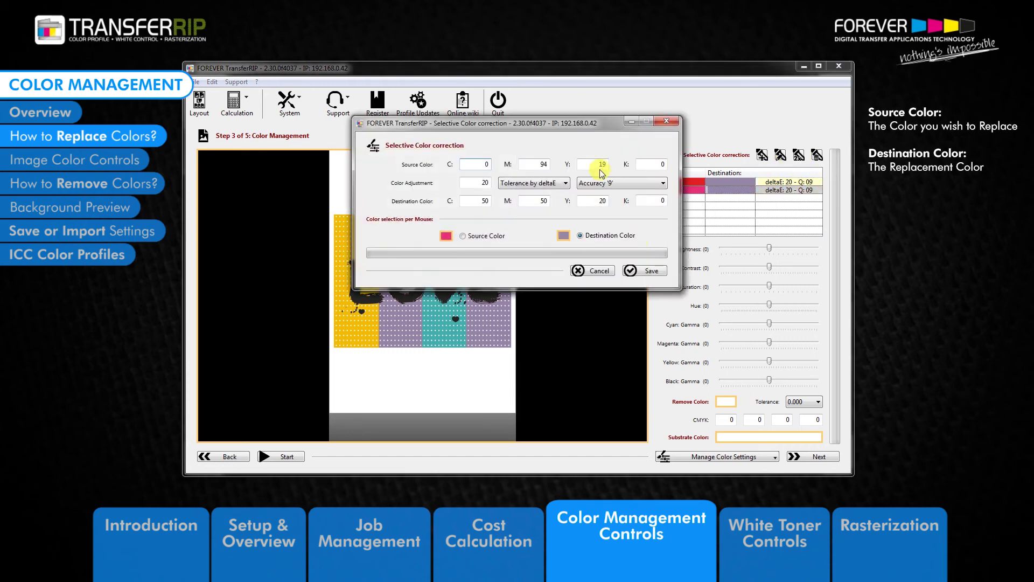
drag(572, 124, 801, 213)
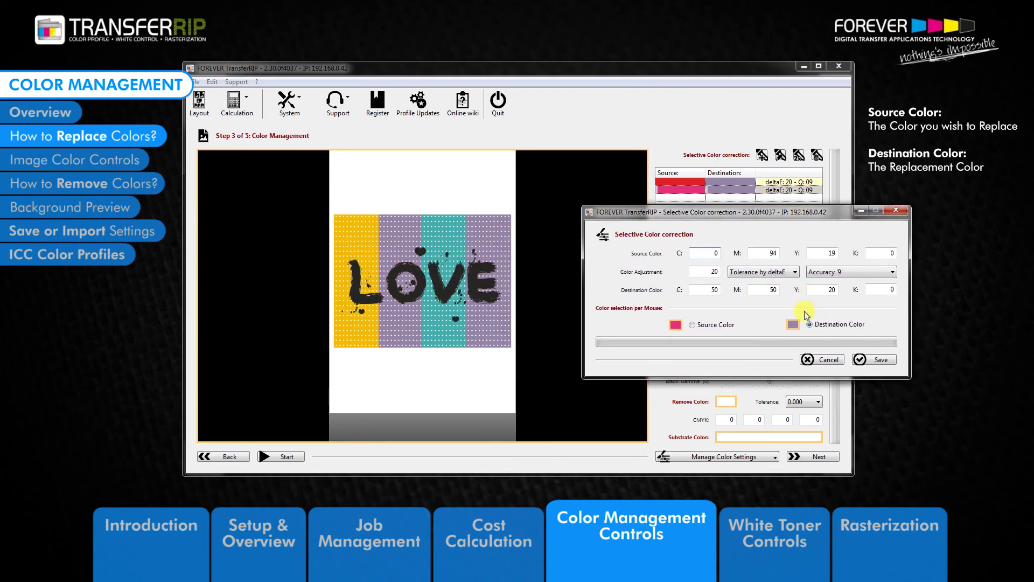
click(692, 324)
click(434, 249)
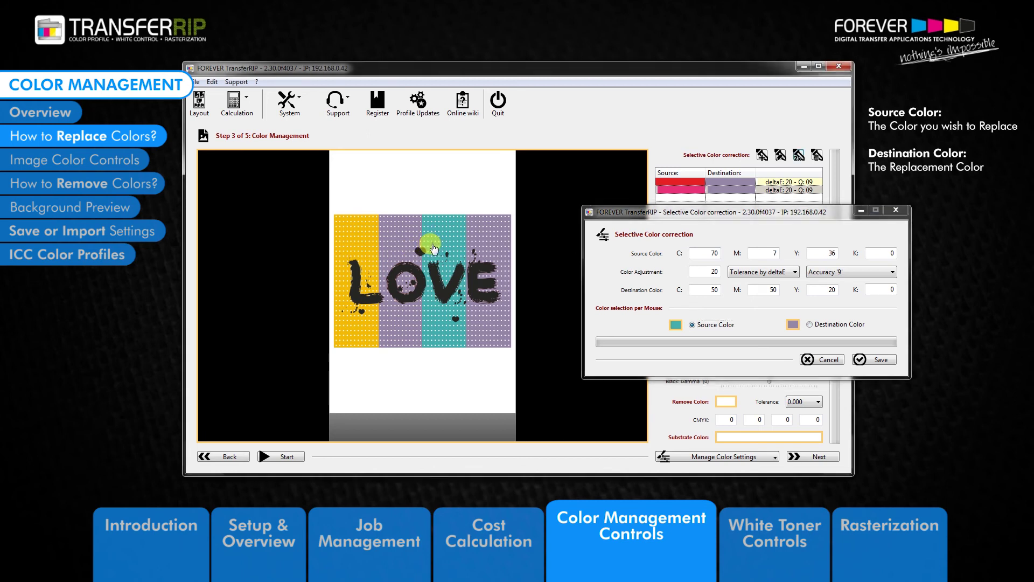
click(809, 324)
click(880, 360)
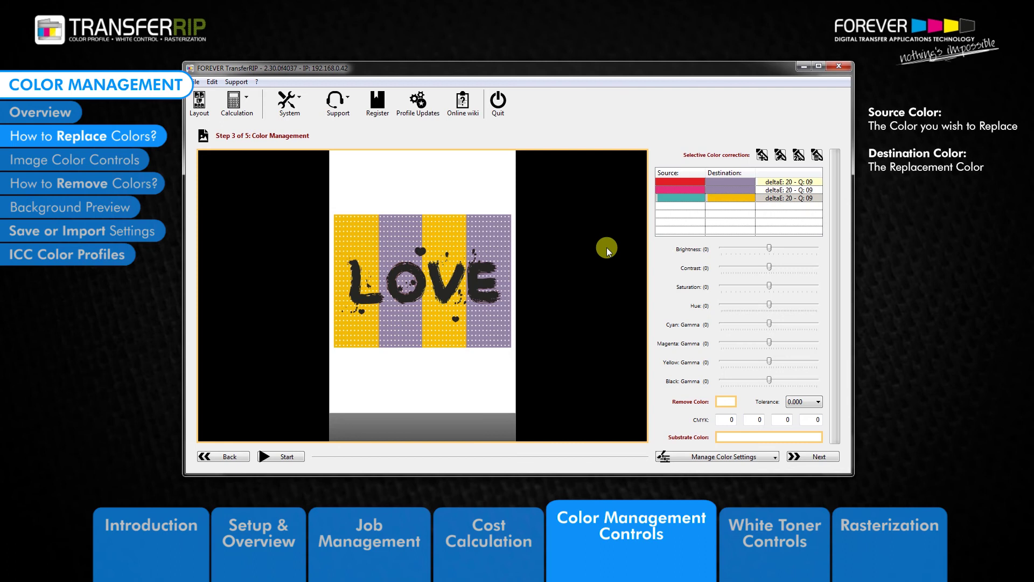
- Set the teal correction's colour tolerance to 5 and accuracy to 3, saving each change
double_click(742, 199)
drag(597, 134, 823, 230)
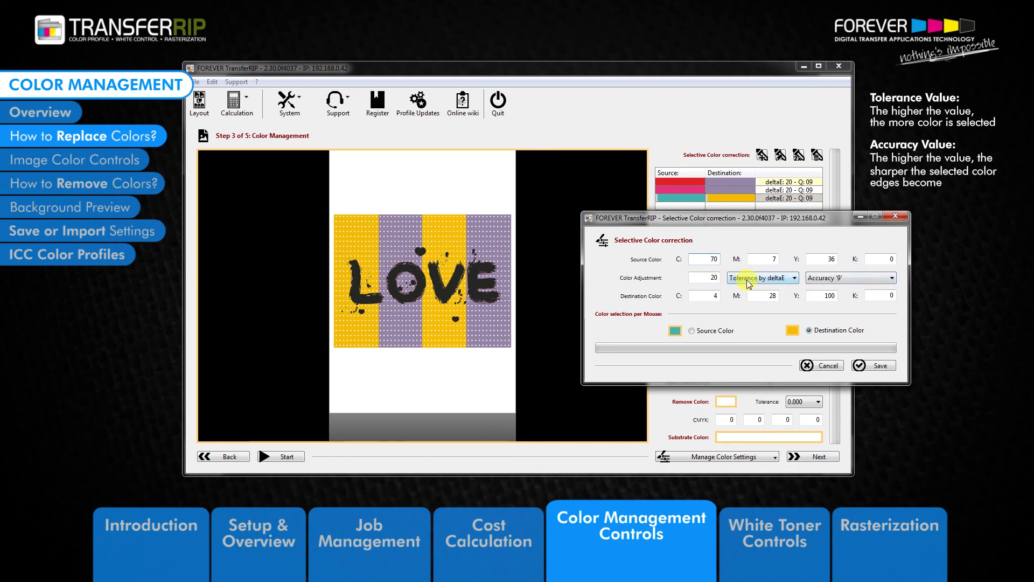
double_click(710, 278)
text(5)
click(889, 366)
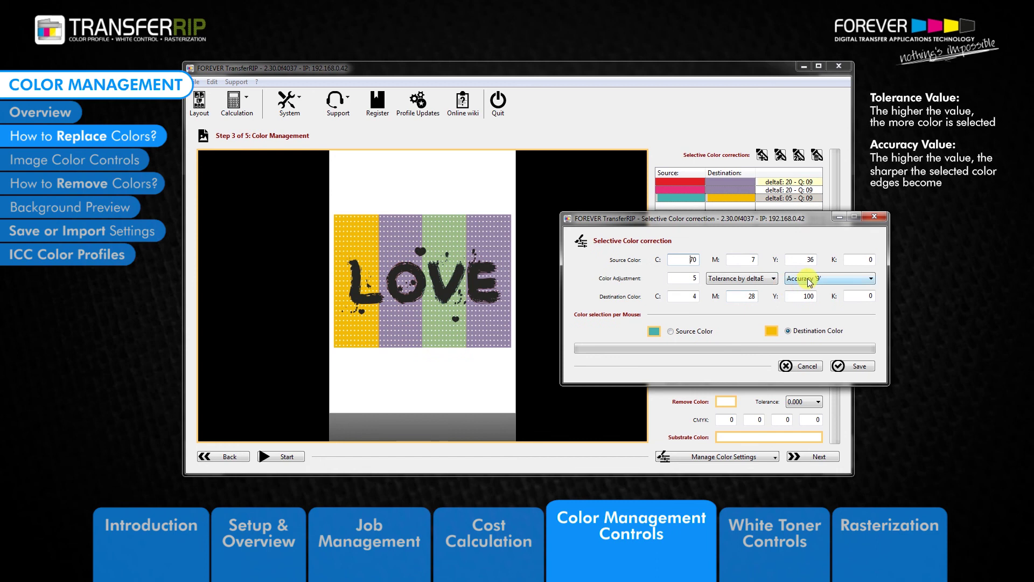
click(809, 279)
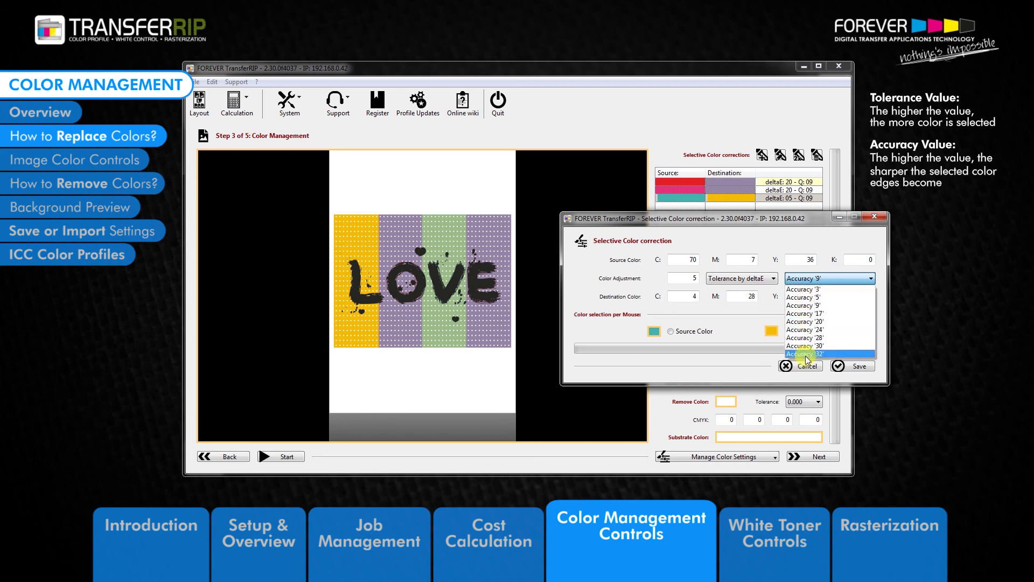
click(804, 290)
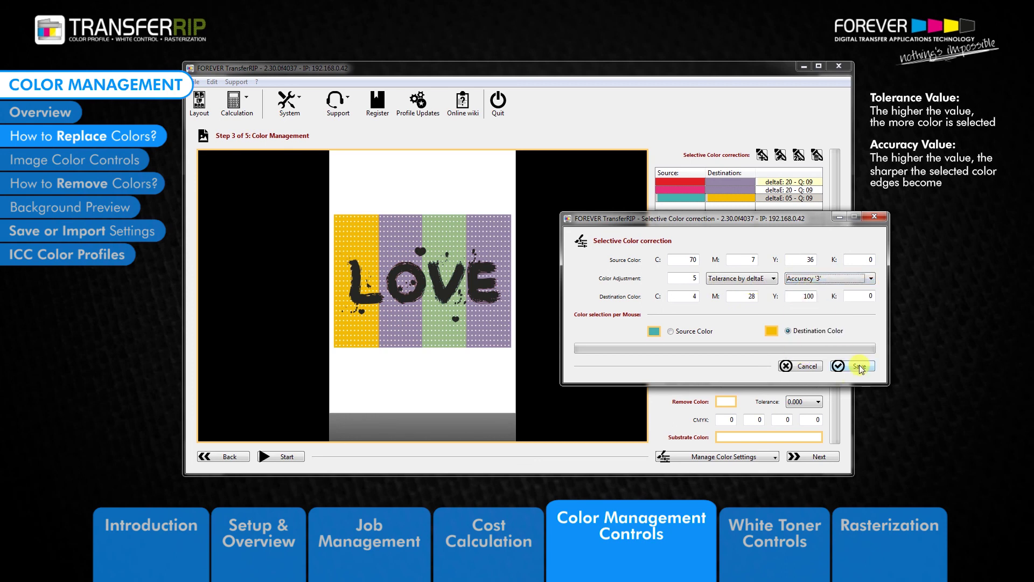
click(859, 365)
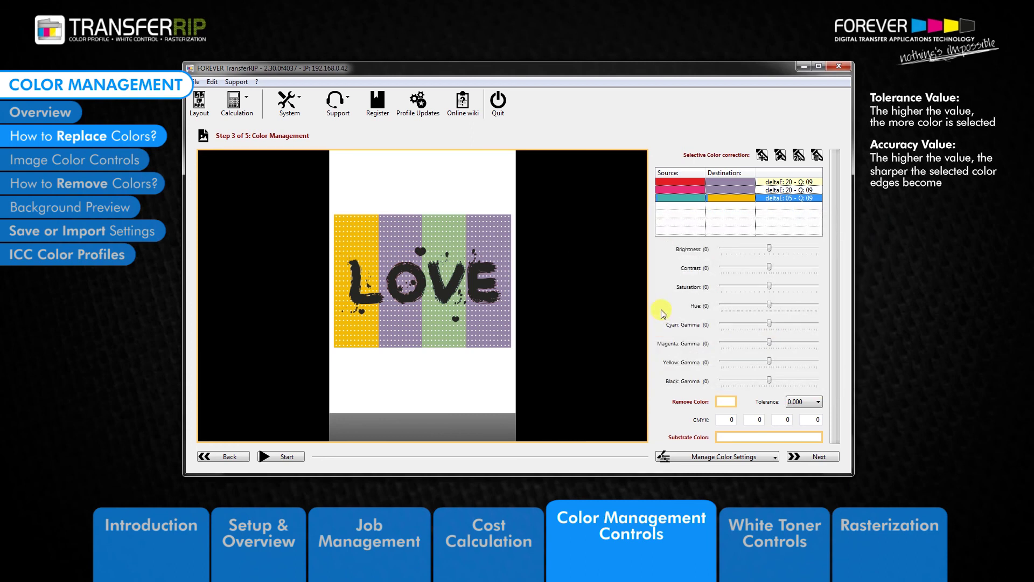